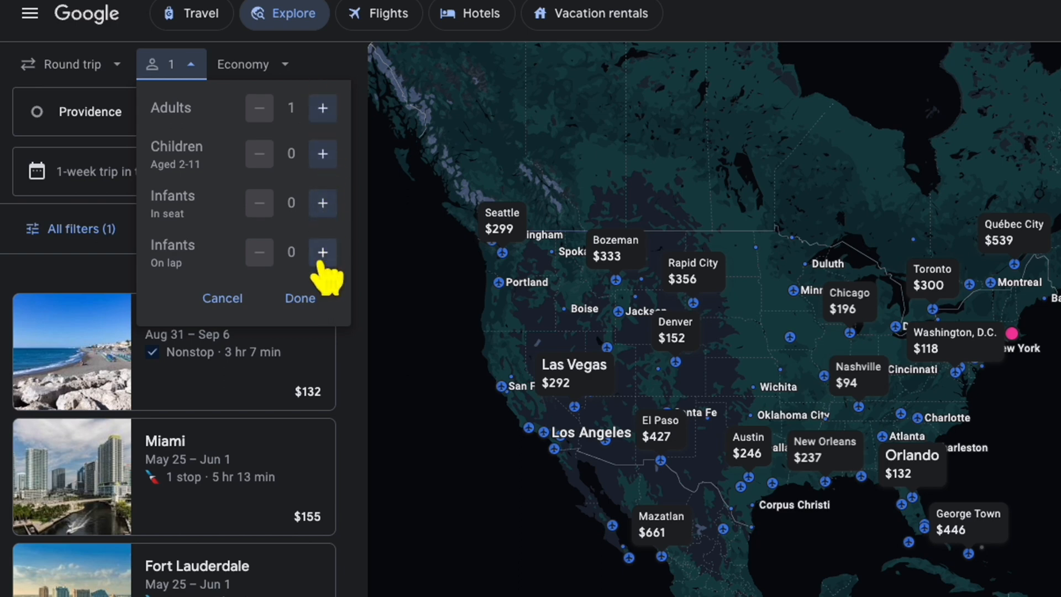
Set the trip search to one adult passenger in Economy class
{"action": "left_click", "coordinate": [323, 107]}
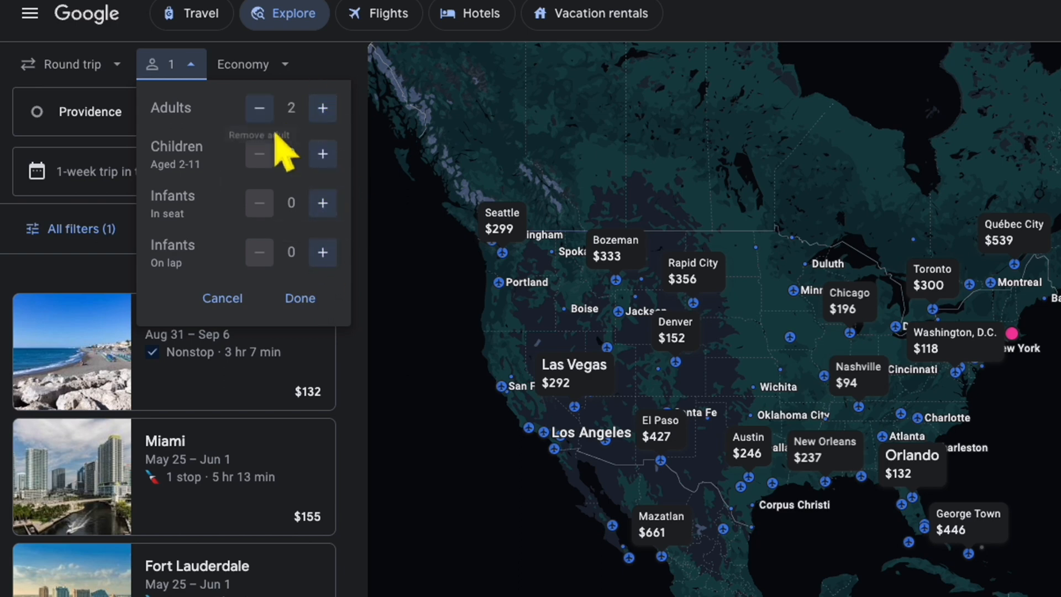
{"action": "left_click", "coordinate": [259, 108]}
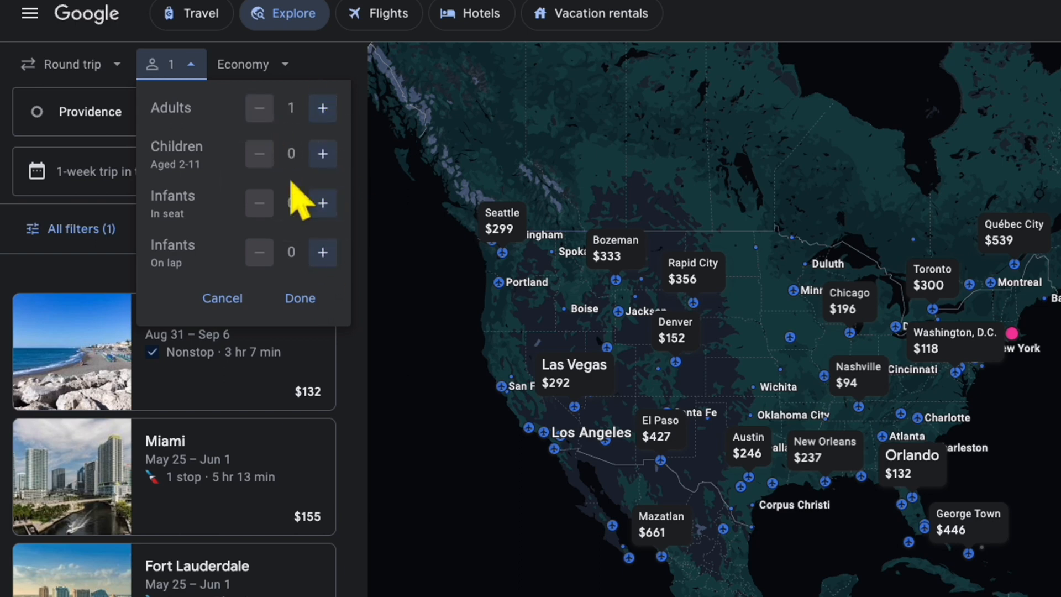
{"action": "left_click", "coordinate": [305, 298]}
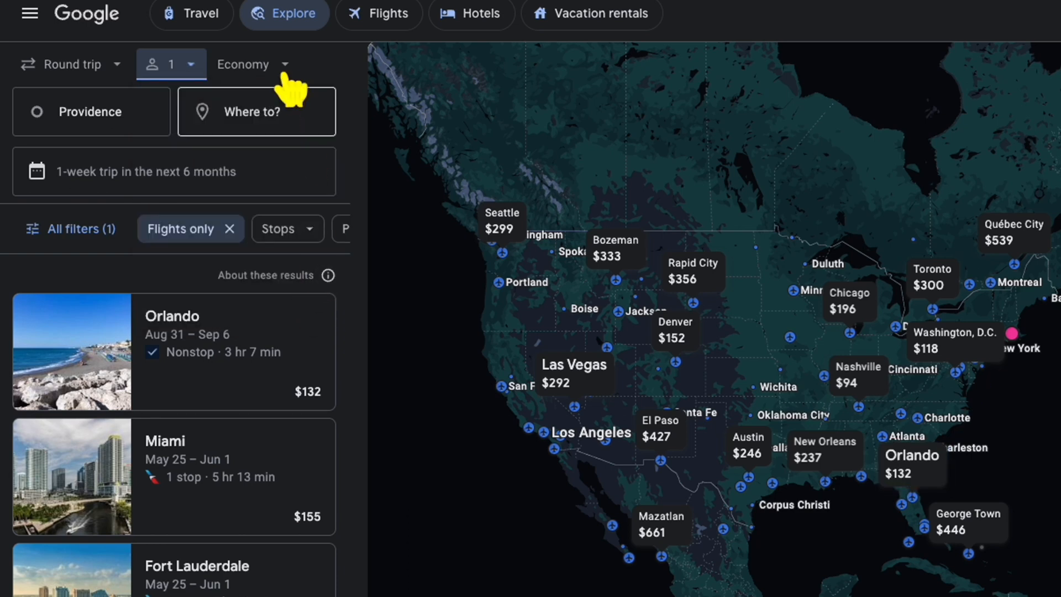
{"action": "left_click", "coordinate": [260, 64]}
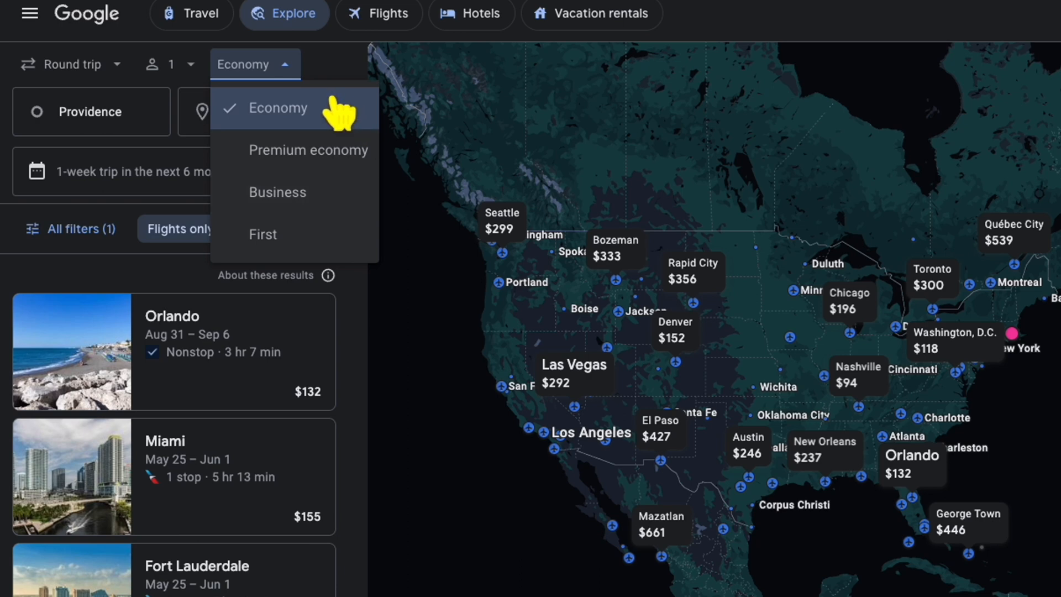
{"action": "left_click", "coordinate": [340, 111]}
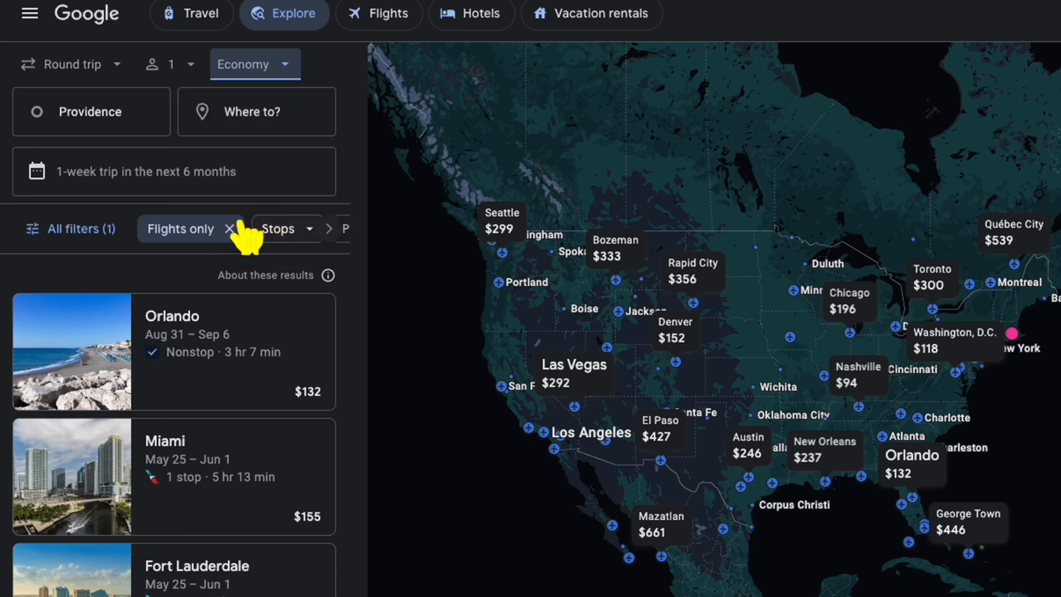
Review the choices for number of stops in the Stops filter, leaving the selection as it is
{"action": "left_click_drag", "start_coordinate": [284, 243], "coordinate": [331, 260]}
{"action": "left_click", "coordinate": [259, 242]}
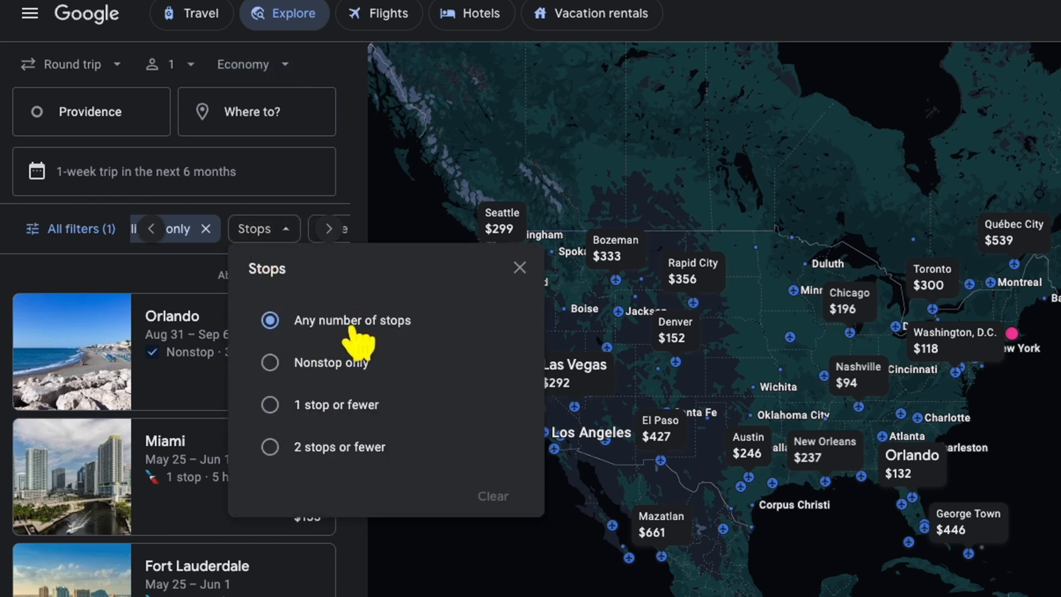
{"action": "left_click", "coordinate": [520, 268]}
Try lowering the maximum flight price in the Price filter and restore it to all prices
{"action": "left_click_drag", "start_coordinate": [269, 241], "coordinate": [180, 247]}
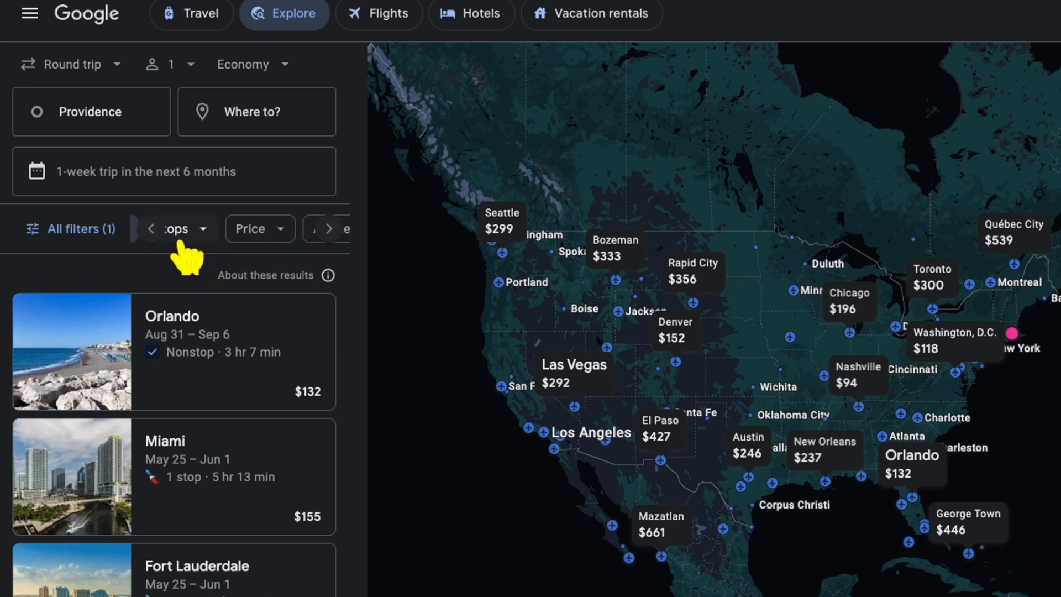
{"action": "left_click", "coordinate": [254, 230]}
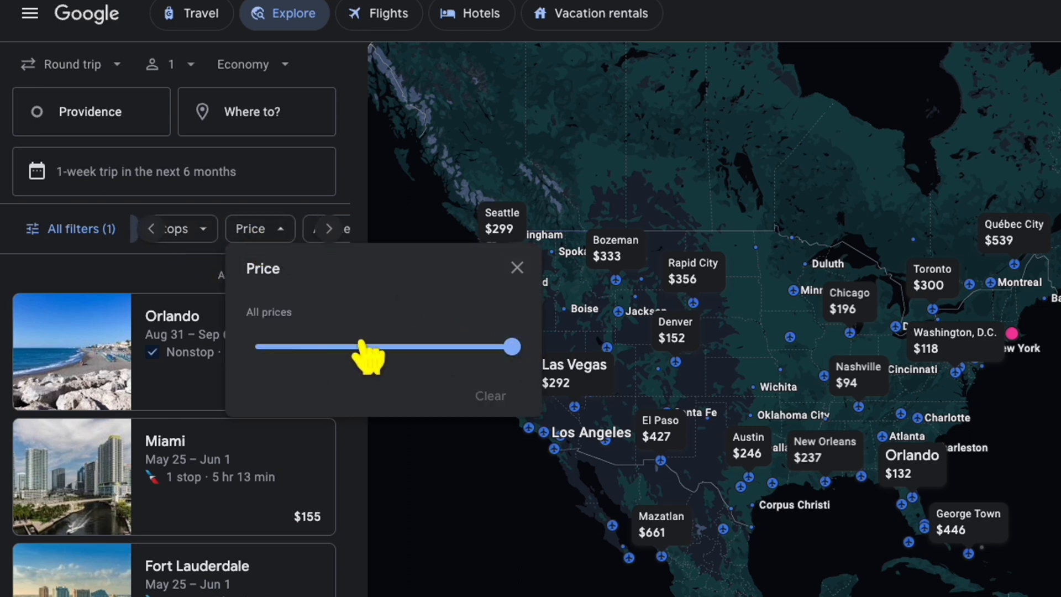
{"action": "left_click_drag", "start_coordinate": [506, 347], "coordinate": [402, 347]}
{"action": "left_click_drag", "start_coordinate": [467, 351], "coordinate": [531, 357]}
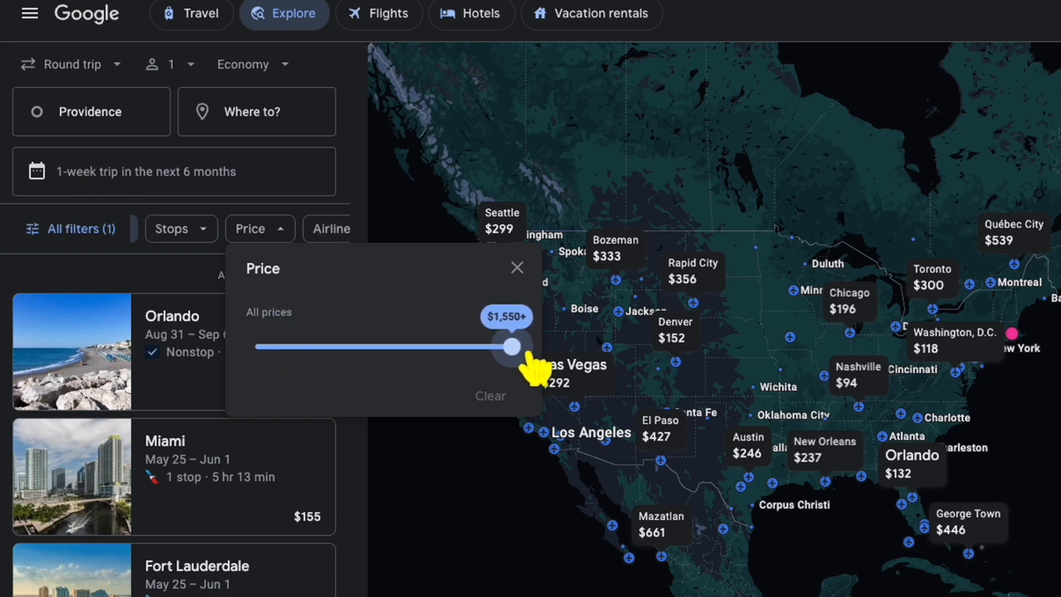
{"action": "left_click", "coordinate": [518, 268]}
Examine the flight Duration filter, keeping any duration, and bring the Bags filter into view
{"action": "scroll", "coordinate": [319, 248], "scroll_direction": "right", "scroll_amount": 5}
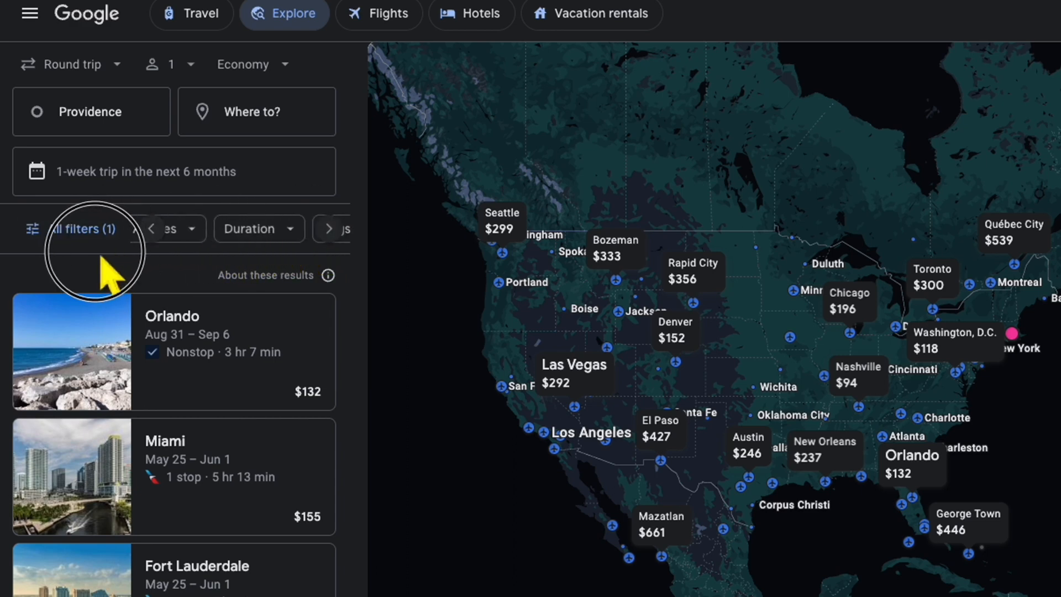
{"action": "left_click", "coordinate": [241, 229]}
{"action": "scroll", "coordinate": [288, 177], "scroll_direction": "down", "scroll_amount": 1}
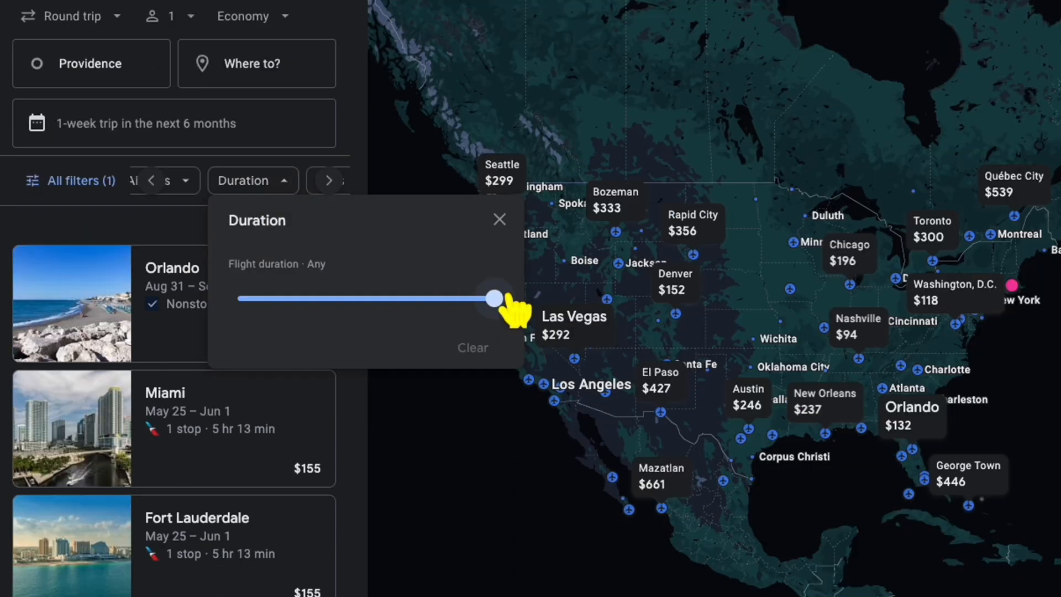
{"action": "mouse_move", "coordinate": [496, 299]}
{"action": "left_mouse_down"}
{"action": "mouse_move", "coordinate": [306, 299]}
{"action": "mouse_move", "coordinate": [495, 303]}
{"action": "left_mouse_up"}
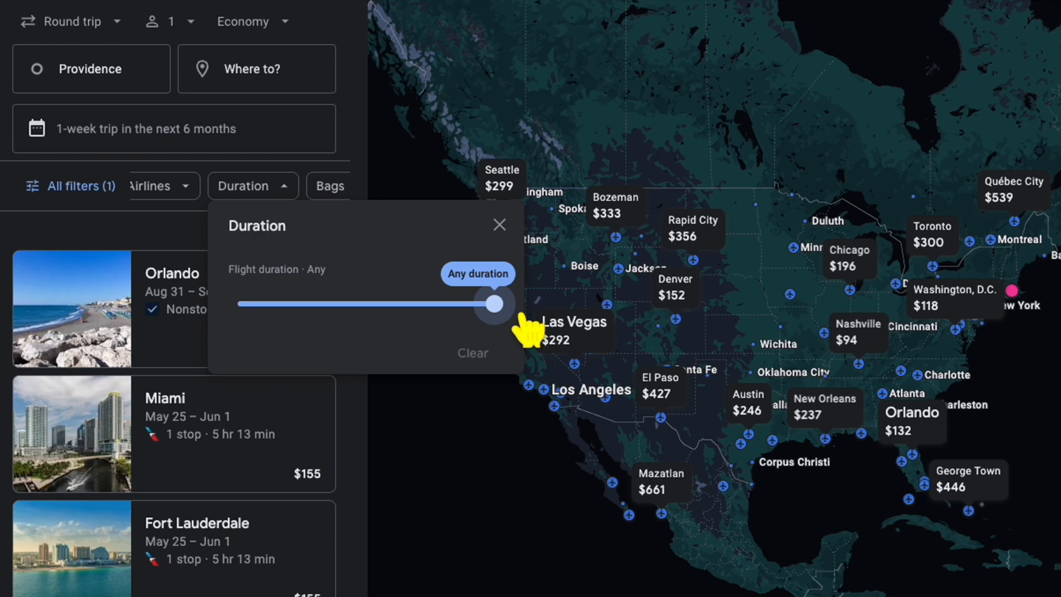
{"action": "left_click", "coordinate": [500, 224]}
{"action": "scroll", "coordinate": [271, 183], "scroll_direction": "right", "scroll_amount": 1}
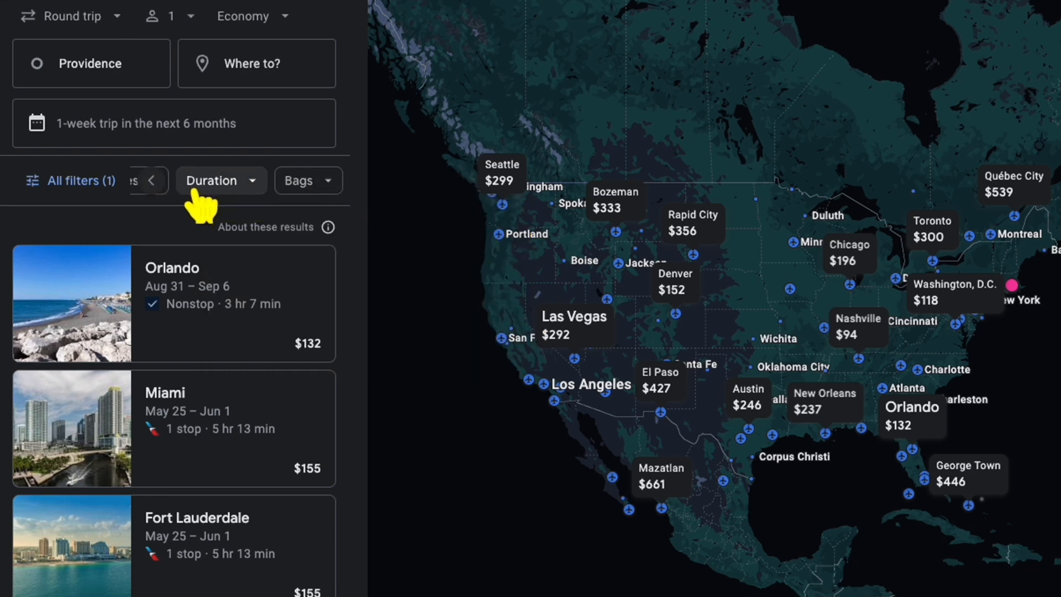
Compare the specific and flexible date options and set the travel dates to a weekend trip in April
{"action": "left_click", "coordinate": [191, 142]}
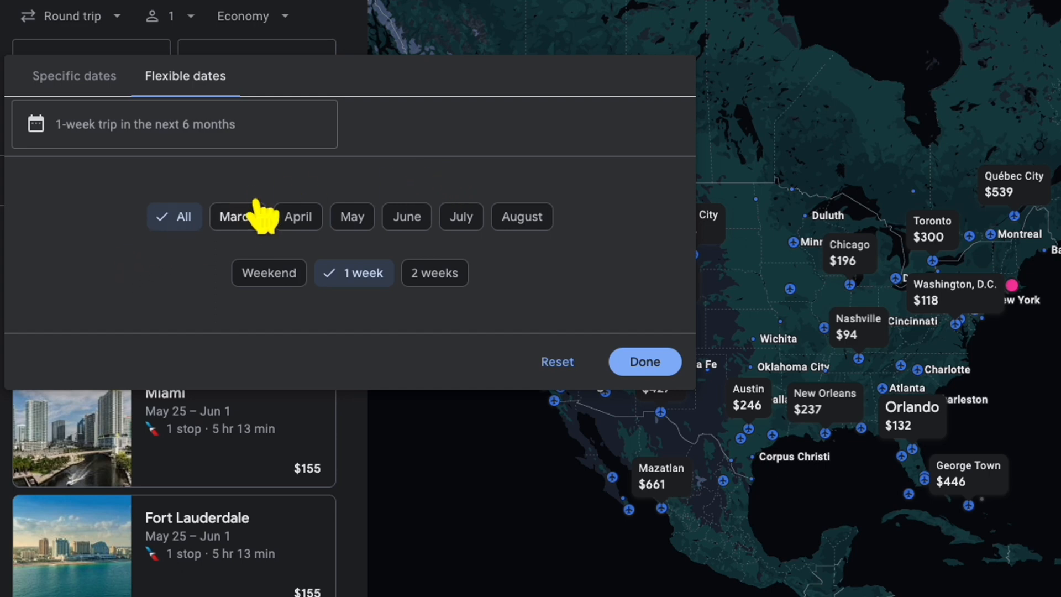
{"action": "left_click", "coordinate": [66, 78]}
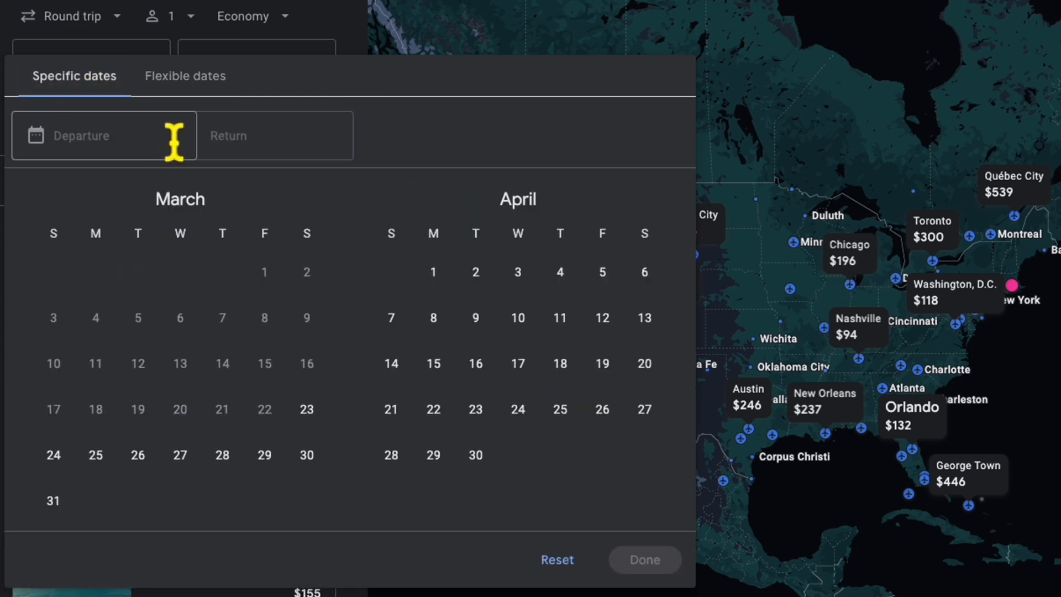
{"action": "left_click", "coordinate": [199, 85]}
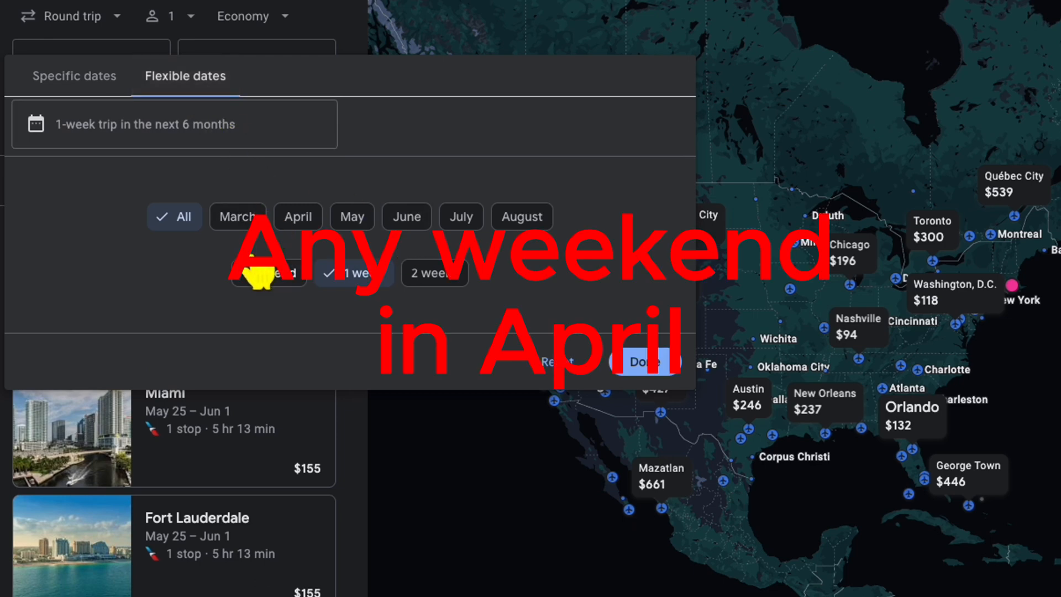
{"action": "left_click", "coordinate": [260, 276]}
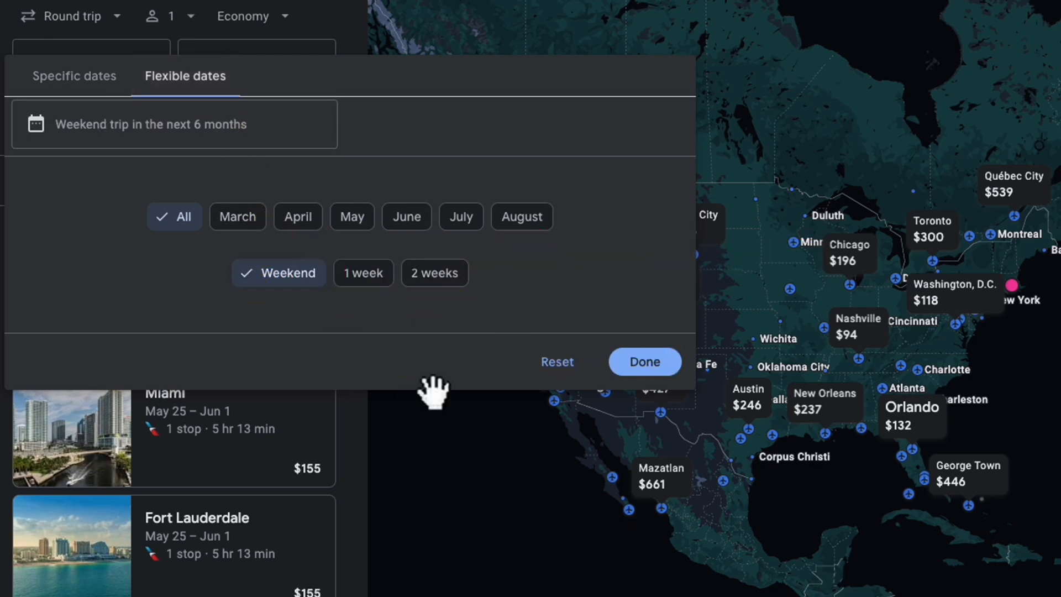
{"action": "left_click", "coordinate": [301, 218]}
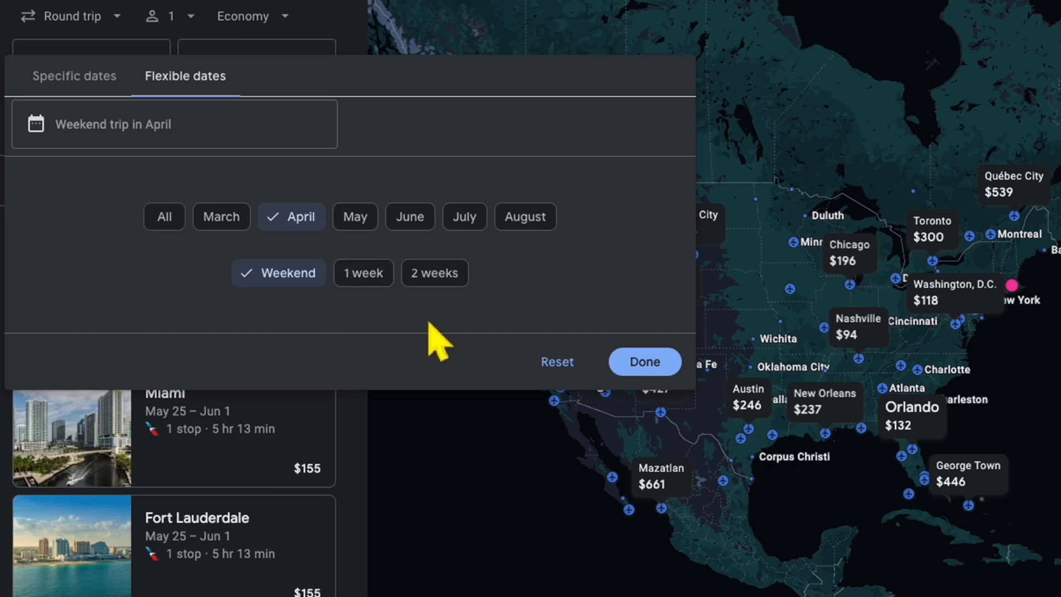
{"action": "left_click", "coordinate": [661, 365]}
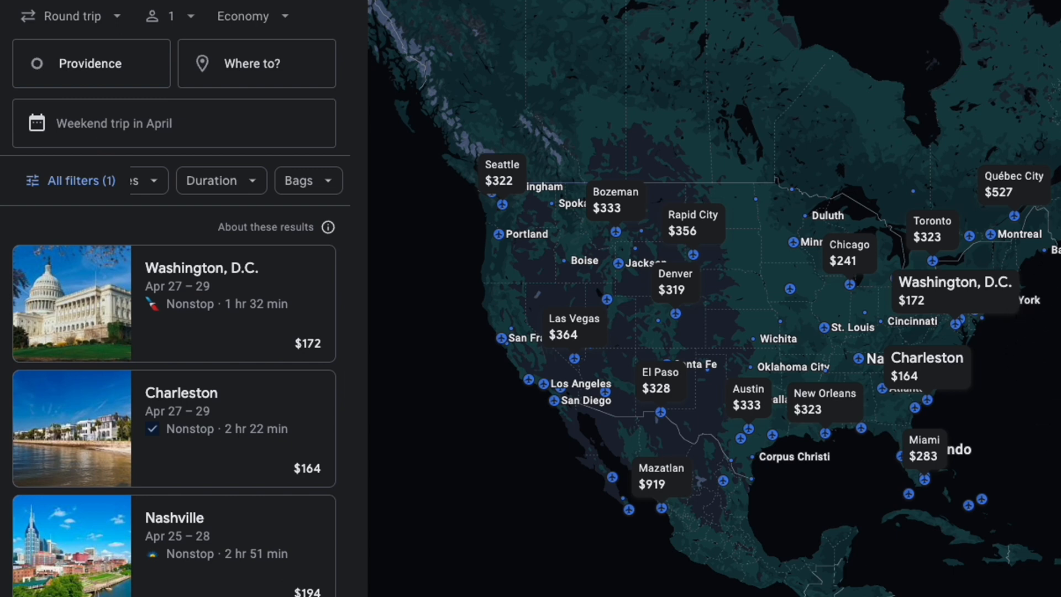
{"action": "scroll", "coordinate": [784, 354], "scroll_direction": "down", "scroll_amount": 4}
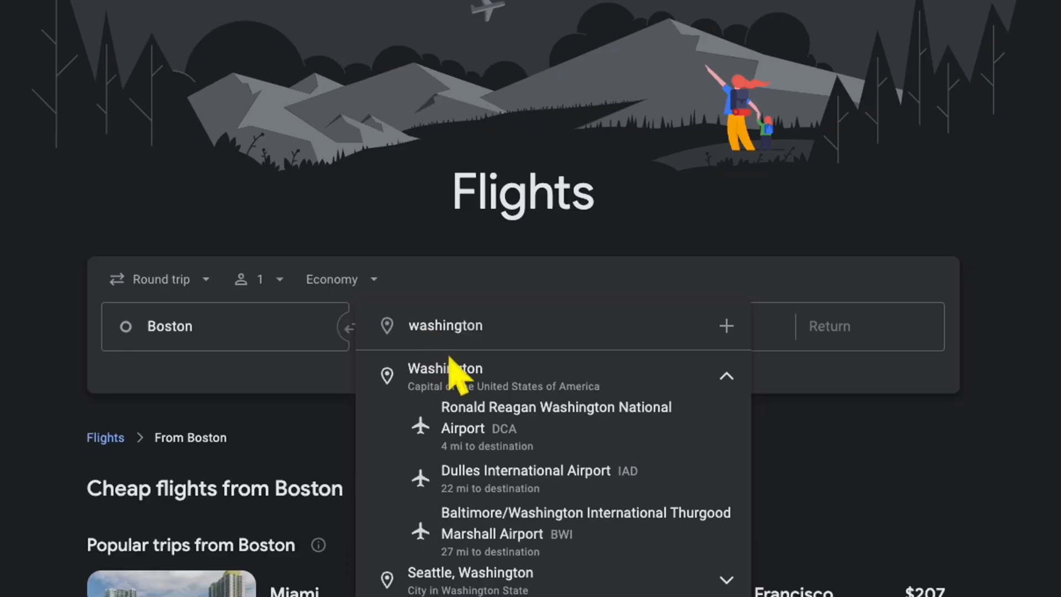
Choose Washington, the US capital, as the destination from Boston and make the trip one way
{"action": "left_click", "coordinate": [492, 376]}
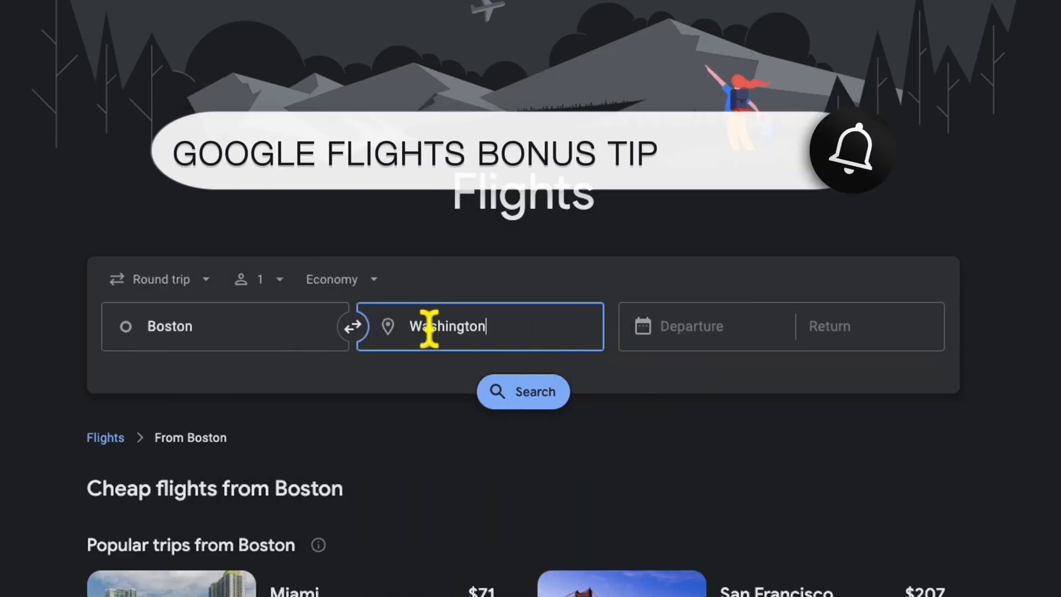
{"action": "left_click", "coordinate": [176, 285]}
{"action": "left_click", "coordinate": [201, 376]}
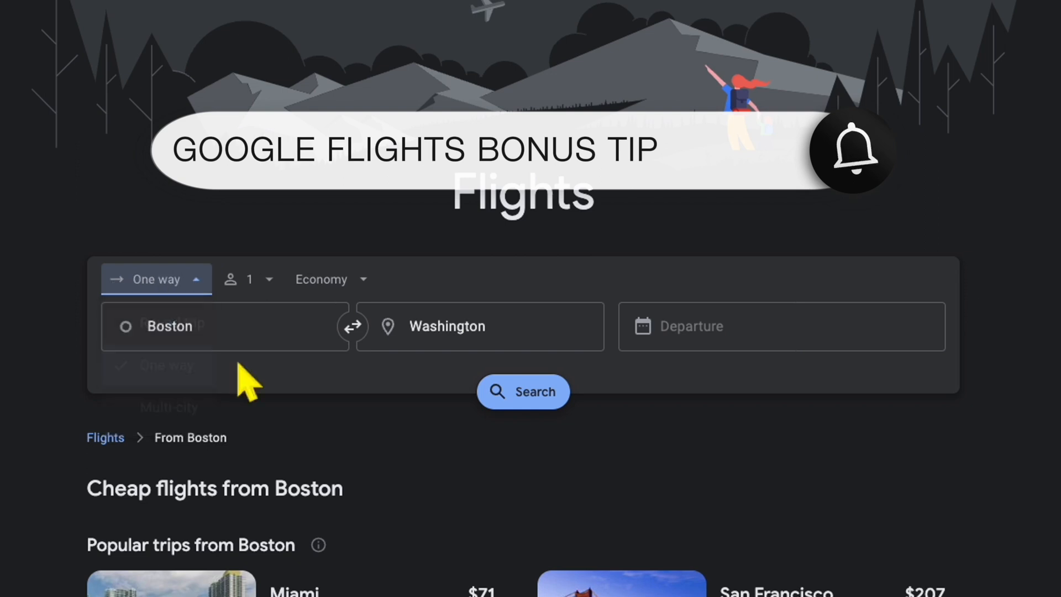
Search for flights departing Monday, April 1, and turn on price tracking for that date
{"action": "left_click", "coordinate": [760, 331]}
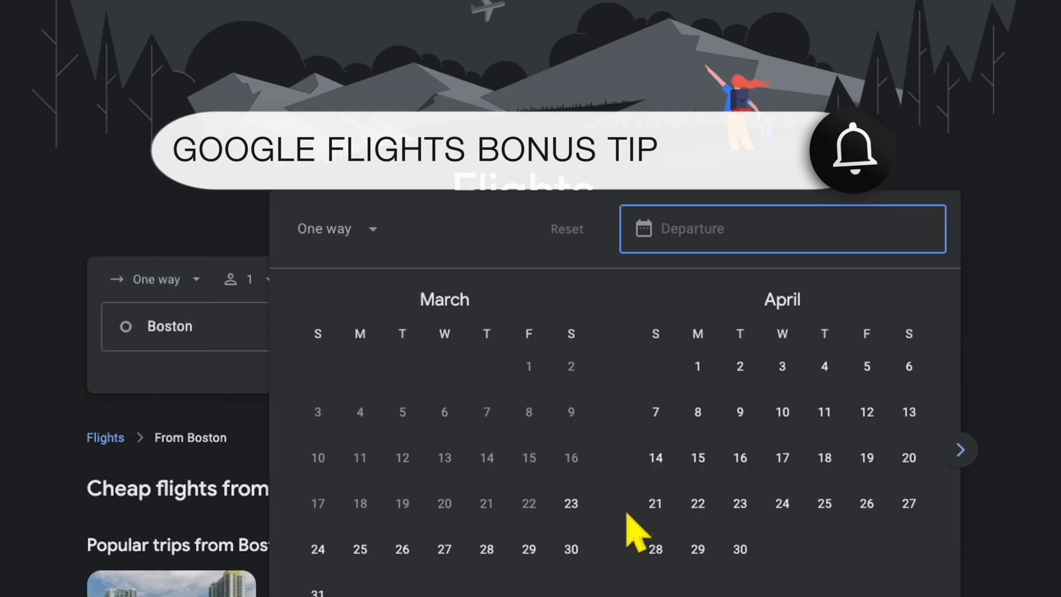
{"action": "left_click", "coordinate": [703, 382]}
{"action": "left_click", "coordinate": [918, 596]}
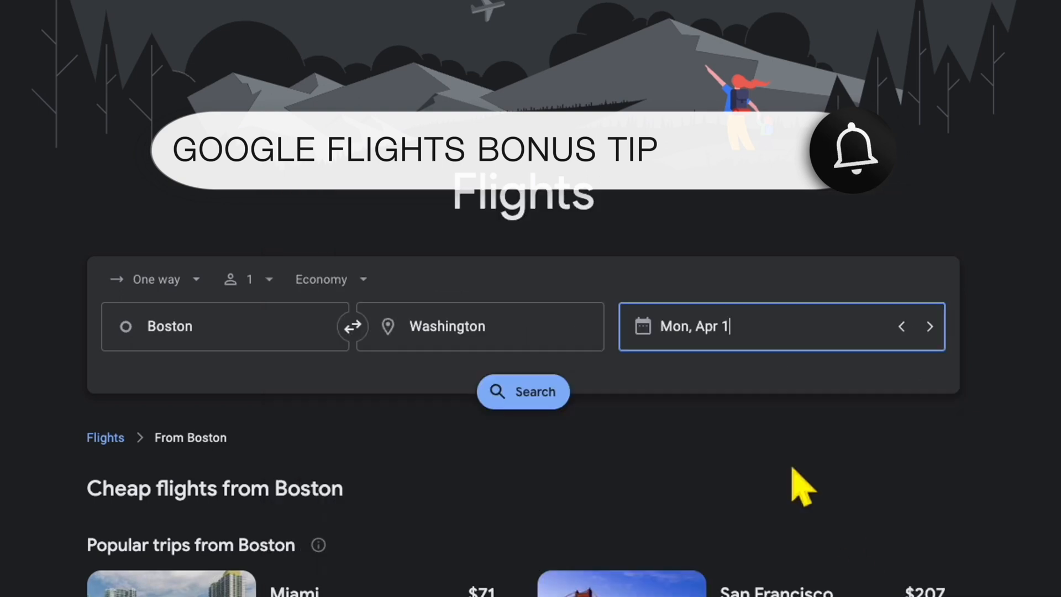
{"action": "left_click", "coordinate": [550, 390]}
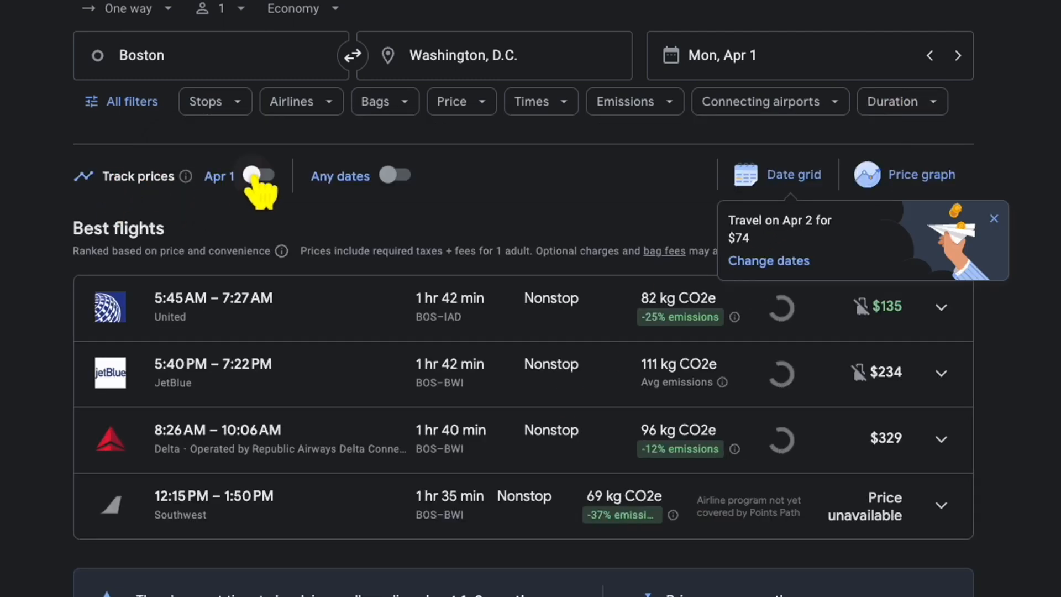
{"action": "left_click", "coordinate": [258, 176]}
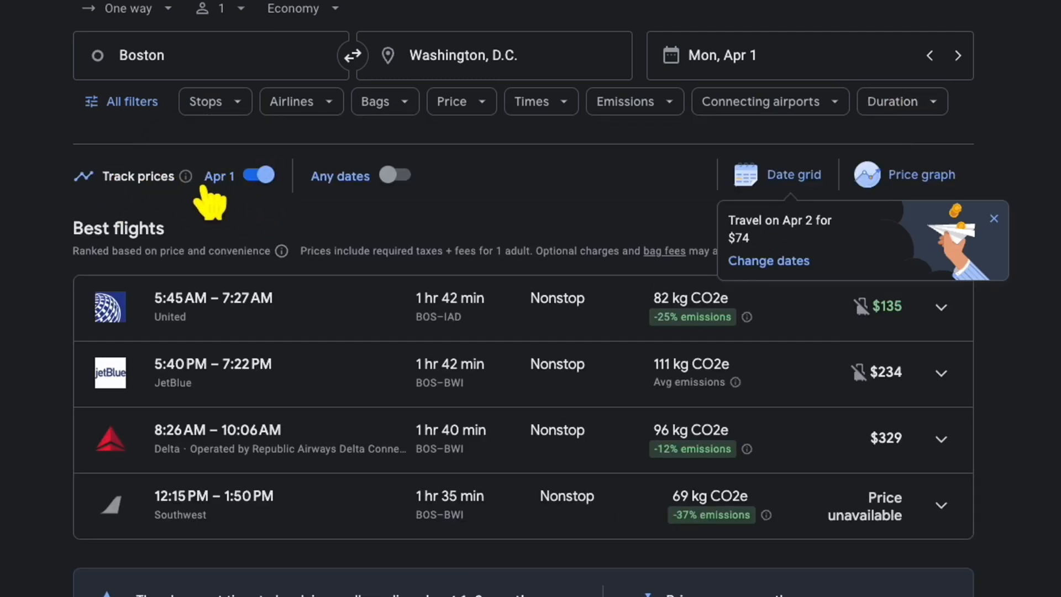